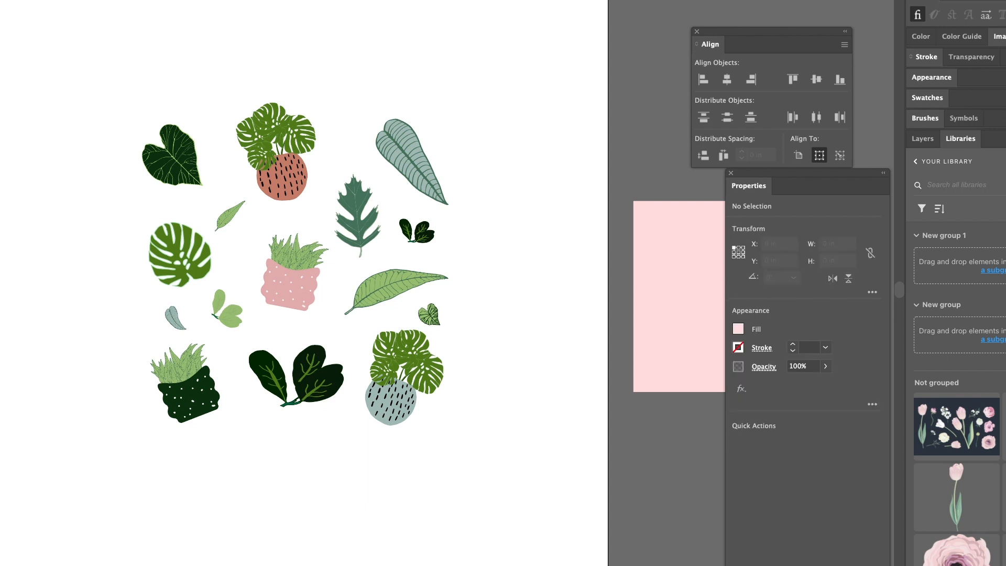
- Try to draw a six-sided polygon, enlarge it around the icons and center it on the artboard
click(110, 241)
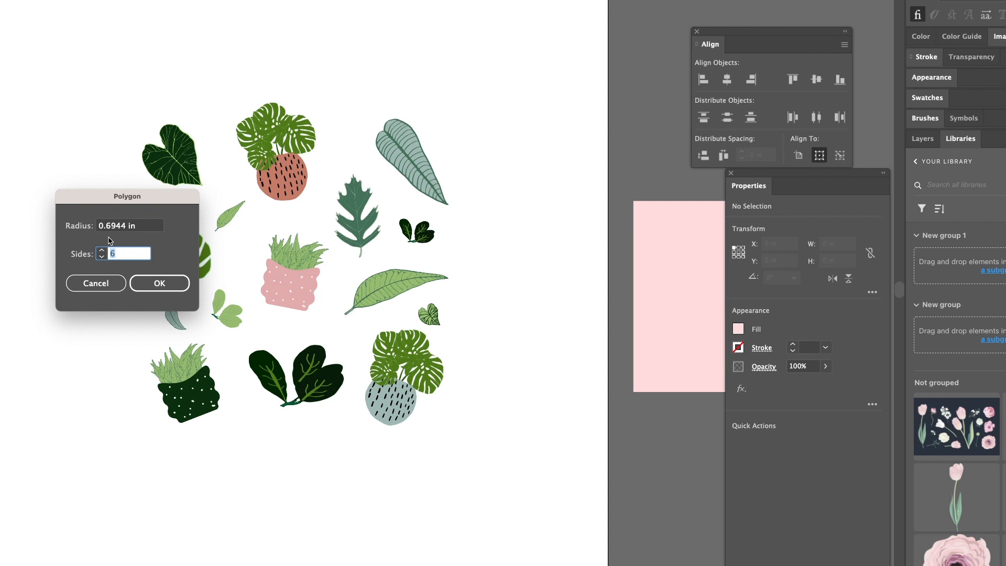
click(150, 283)
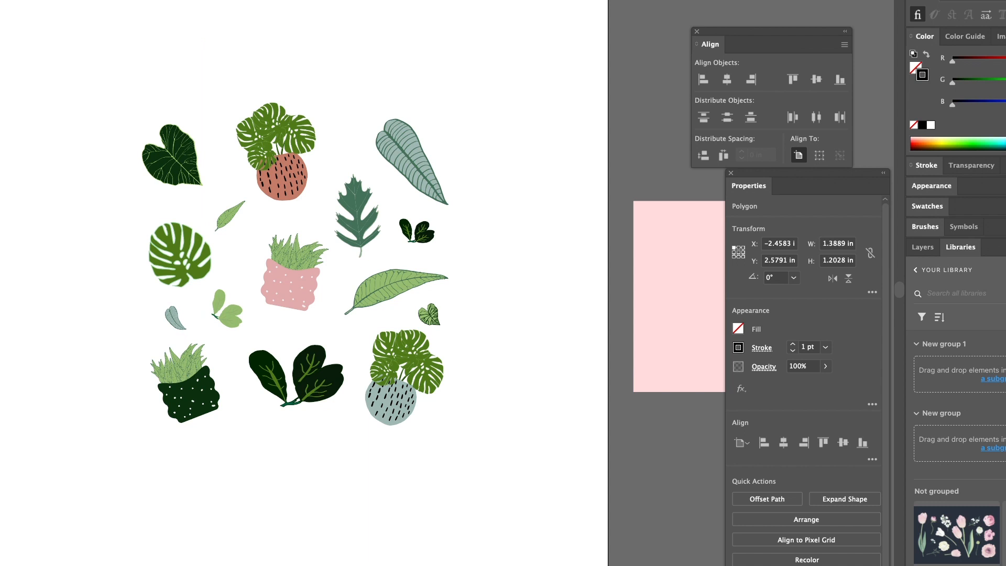
click(138, 68)
click(160, 290)
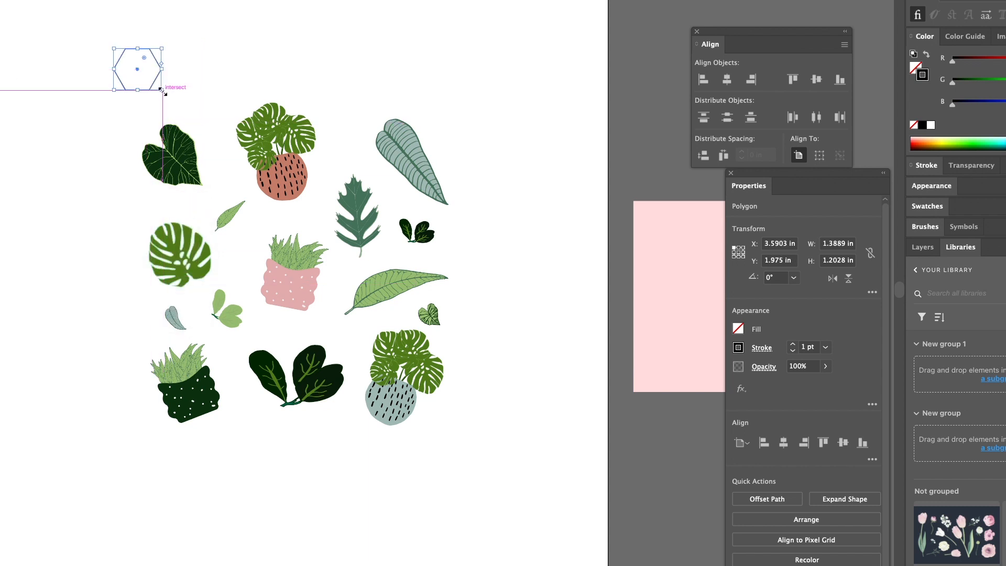
drag(163, 92, 553, 459)
click(727, 79)
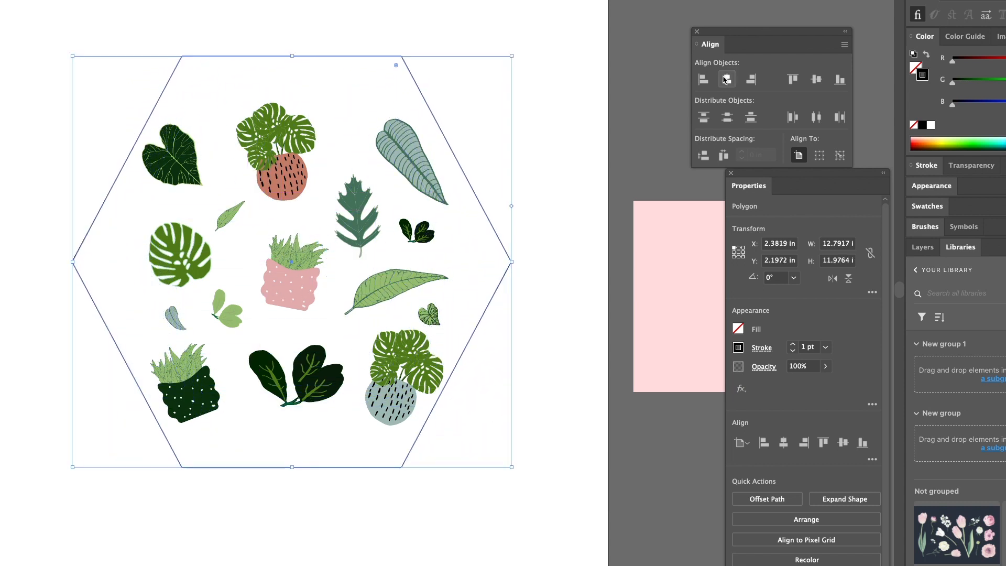
click(816, 79)
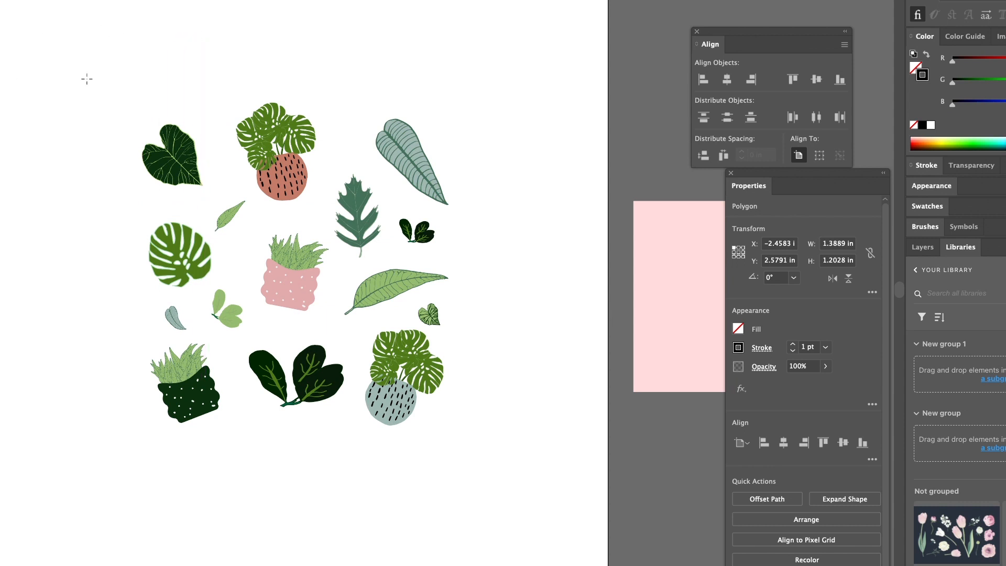
- Draw a six-sided polygon, enlarge it to about 12.79 by 11.98 in and position it around the plant icons
click(137, 68)
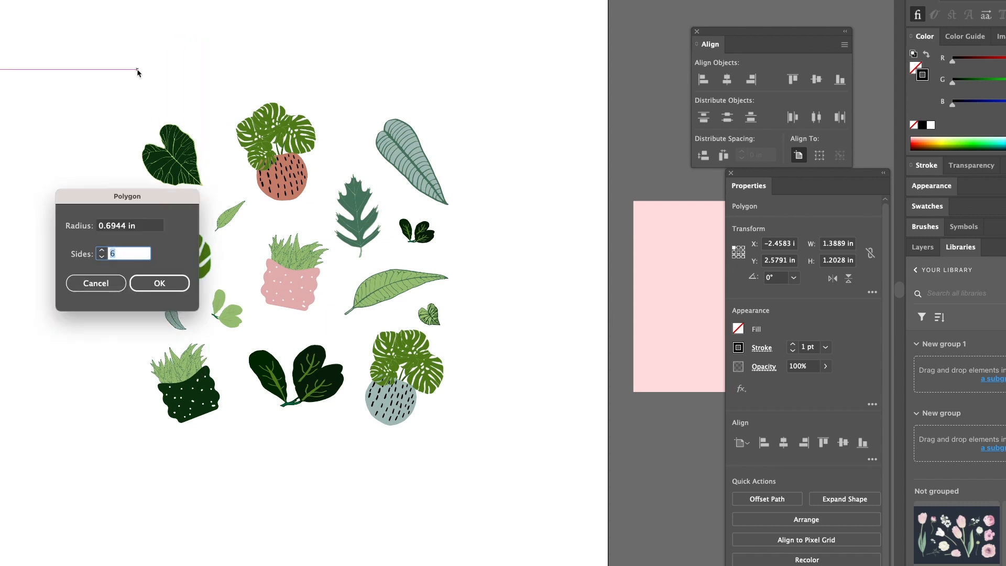
click(161, 284)
drag(162, 90, 552, 461)
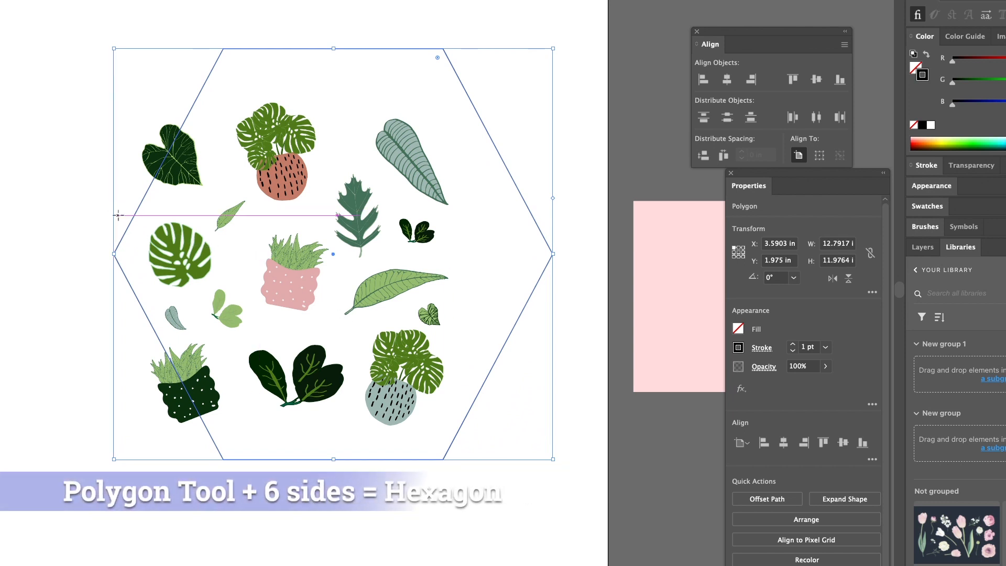
key(space)
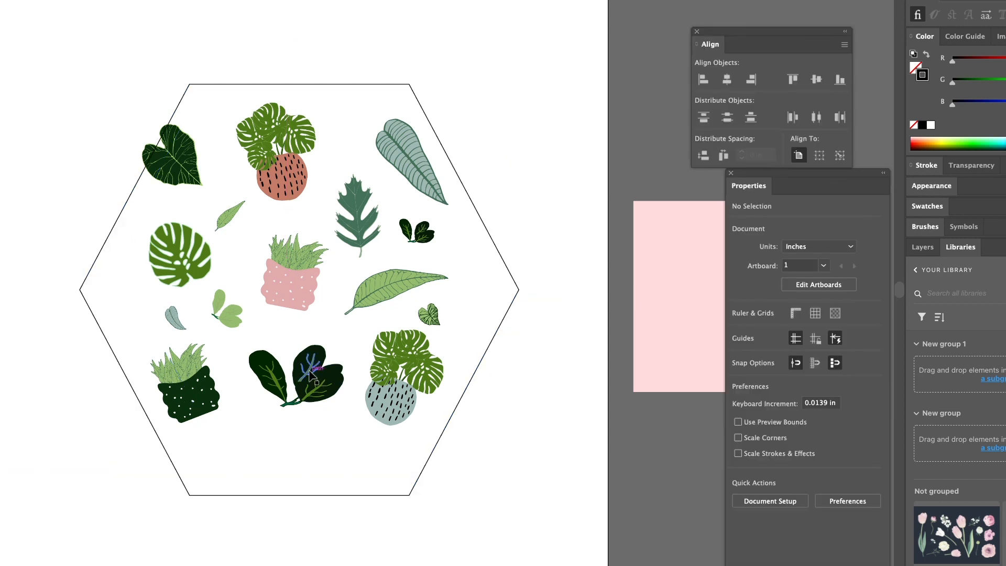
- Move the large dark leaf cluster down and shift the blue, dark green and terracotta potted plants to fill the hexagon
drag(315, 359, 316, 419)
drag(401, 387, 414, 387)
drag(174, 369, 172, 367)
drag(280, 148, 294, 145)
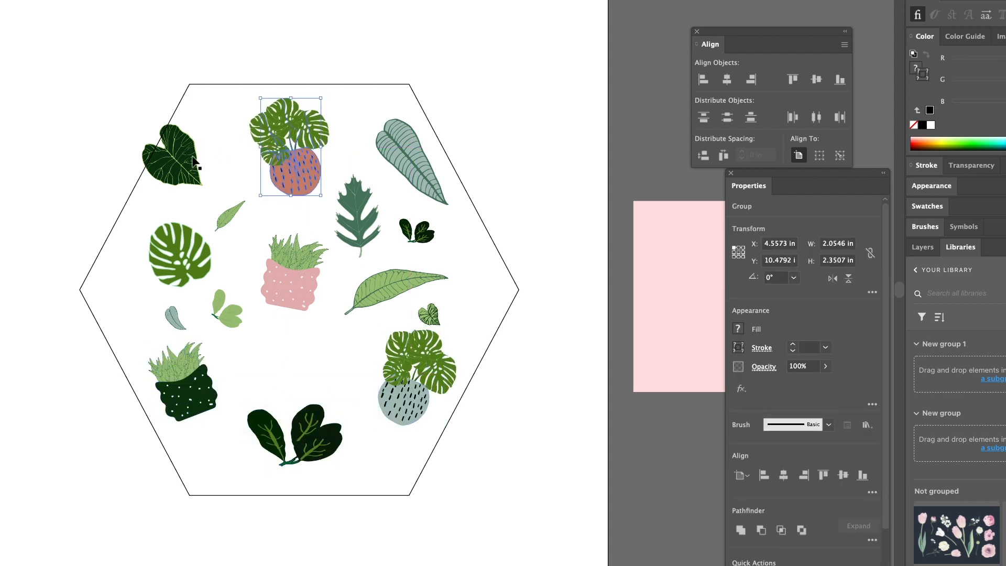
- Bring the dark heart-shaped leaf inside the hexagon and reposition the striped blue-green leaf, pink pot and long green leaf
drag(197, 157, 205, 166)
drag(415, 162, 418, 164)
drag(300, 292, 307, 313)
drag(394, 278, 405, 273)
- Spread the small light green and blue-grey leaves into the gaps and nudge the striped and heart-shaped leaves
drag(228, 318, 243, 349)
drag(173, 317, 125, 291)
drag(232, 212, 252, 222)
drag(414, 168, 413, 163)
drag(201, 171, 204, 169)
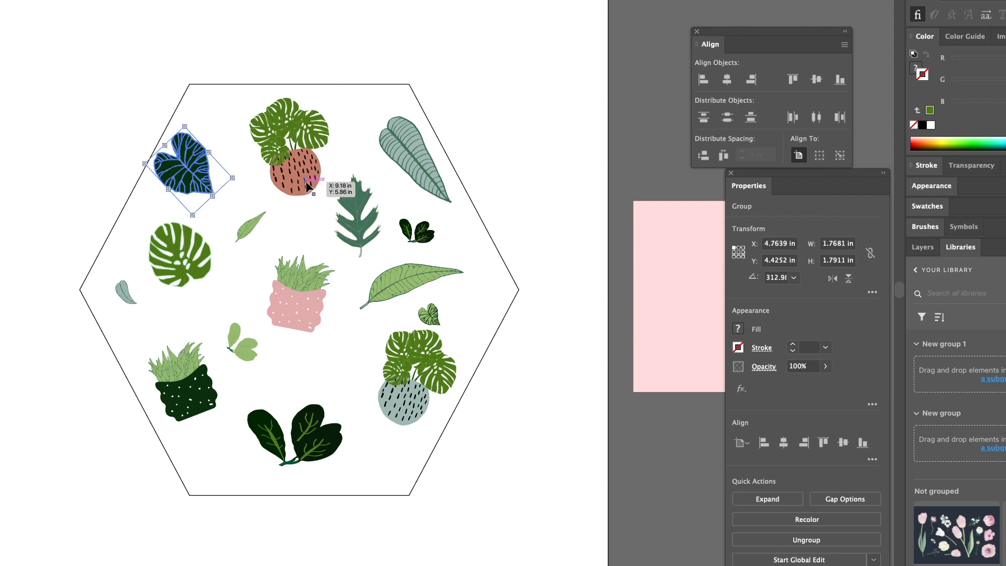
- Fine-tune the spacing of the terracotta pot, long green leaf, oak-like leaf, dark leaf cluster and small blue-grey leaf
drag(309, 186, 312, 185)
drag(391, 283, 397, 285)
drag(344, 219, 348, 220)
drag(286, 173, 284, 171)
drag(283, 432, 283, 436)
drag(124, 297, 121, 304)
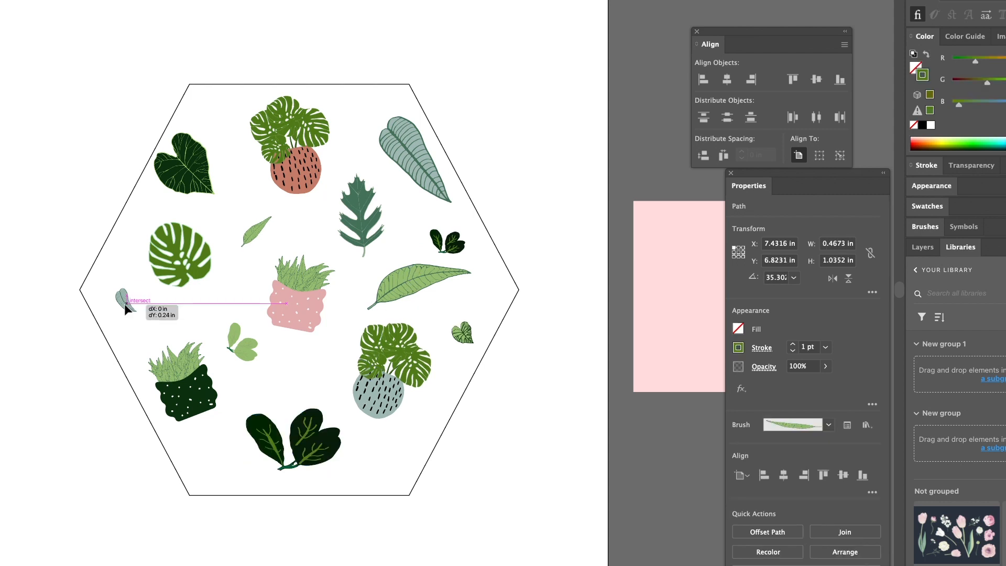
- Nudge the terracotta pot and striped leaf, and rotate the dark heart-shaped leaf more upright
mouse_move(313, 169)
mouse_down()
mouse_move(302, 162)
mouse_move(309, 171)
mouse_up()
click(207, 157)
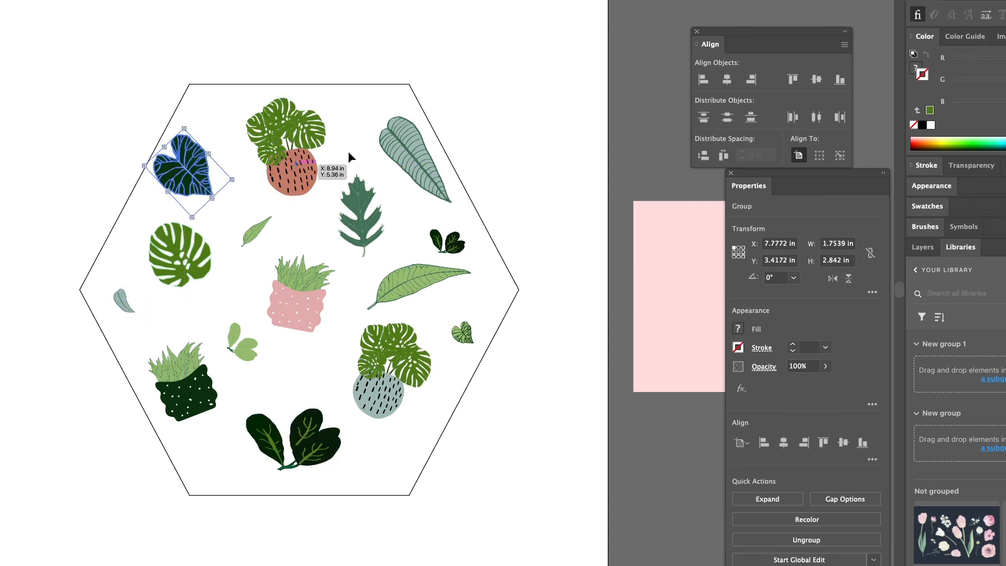
click(401, 143)
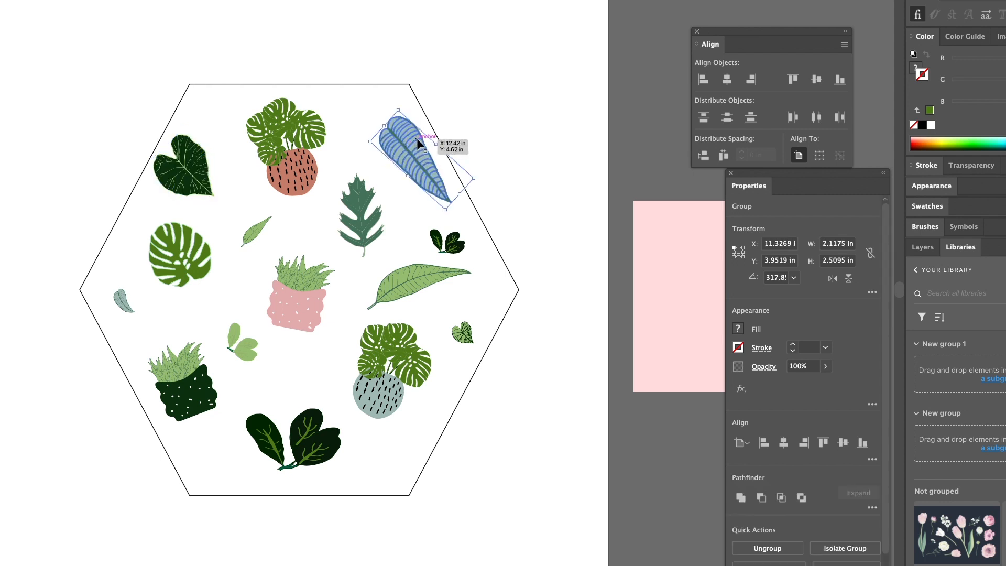
click(182, 182)
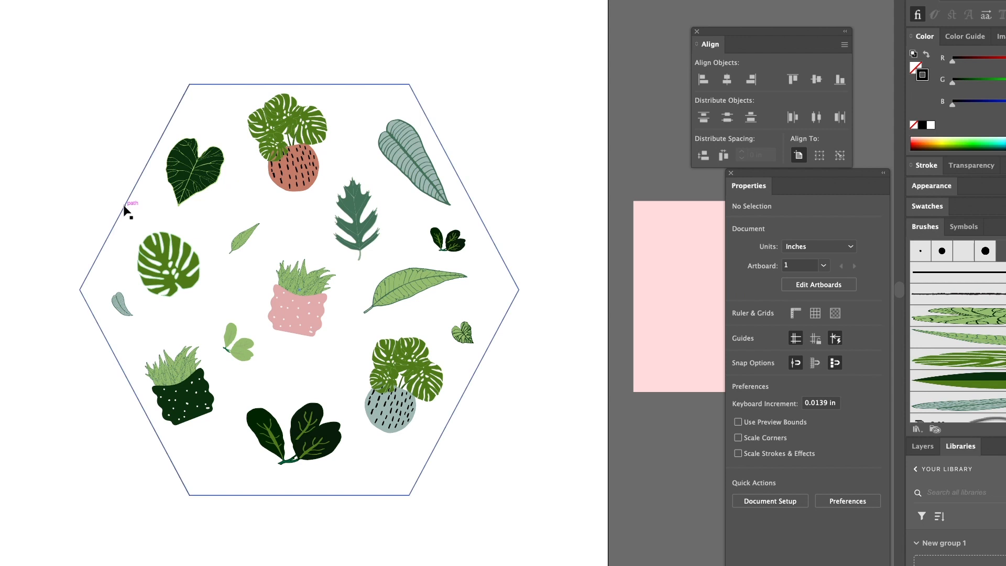
- Move the hexagon outline off the artboard and select all of the plant icons
click(122, 210)
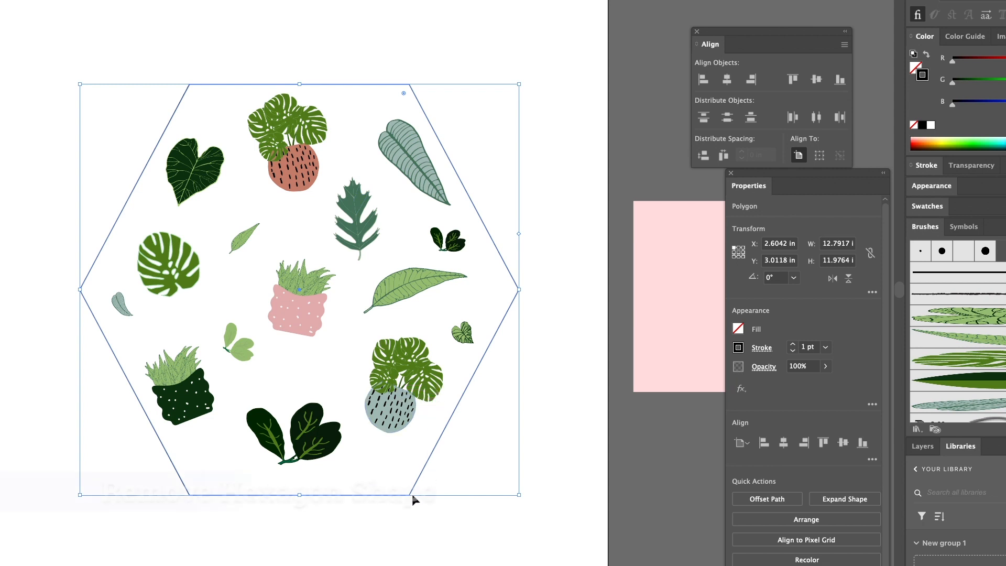
drag(413, 498, 0, 459)
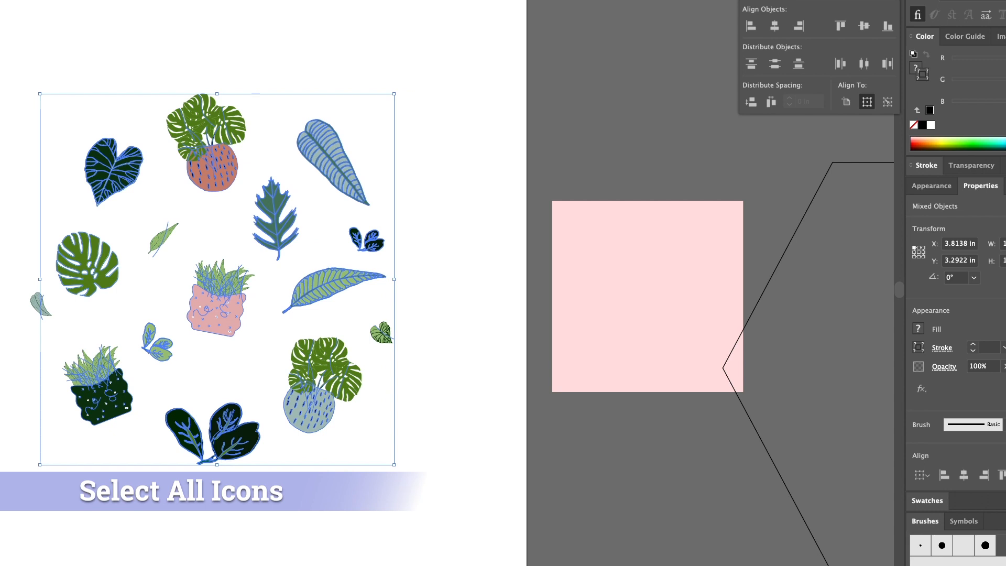
key(Escape)
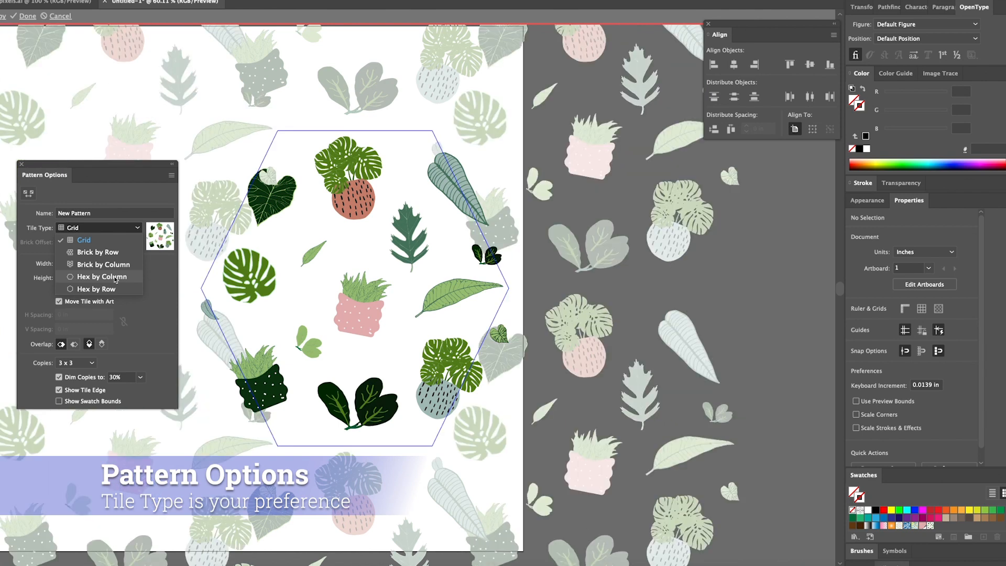
- Set the pattern's tile type to Hex by Column and try repositioning the striped blue-green leaf inside the tile
click(115, 278)
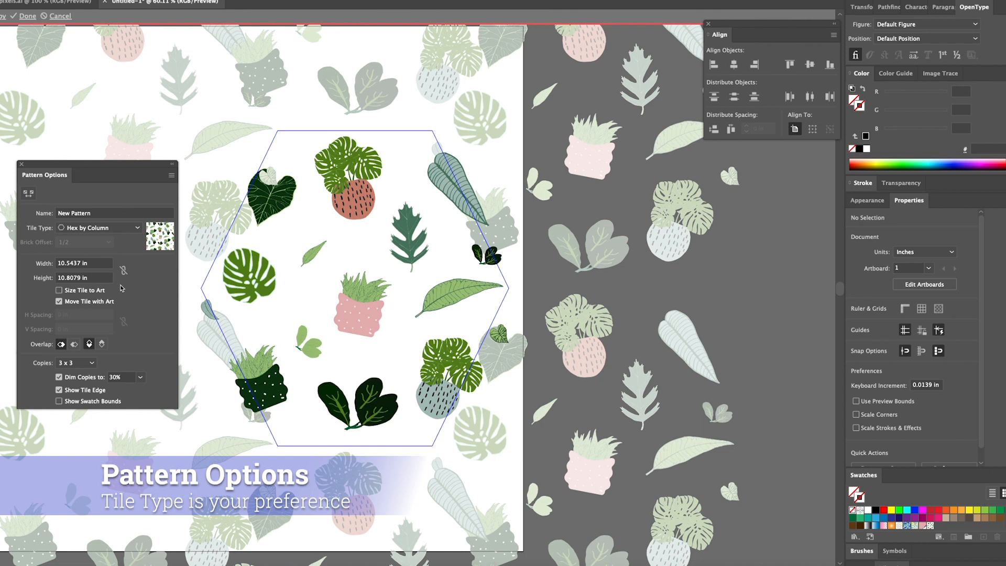
click(438, 181)
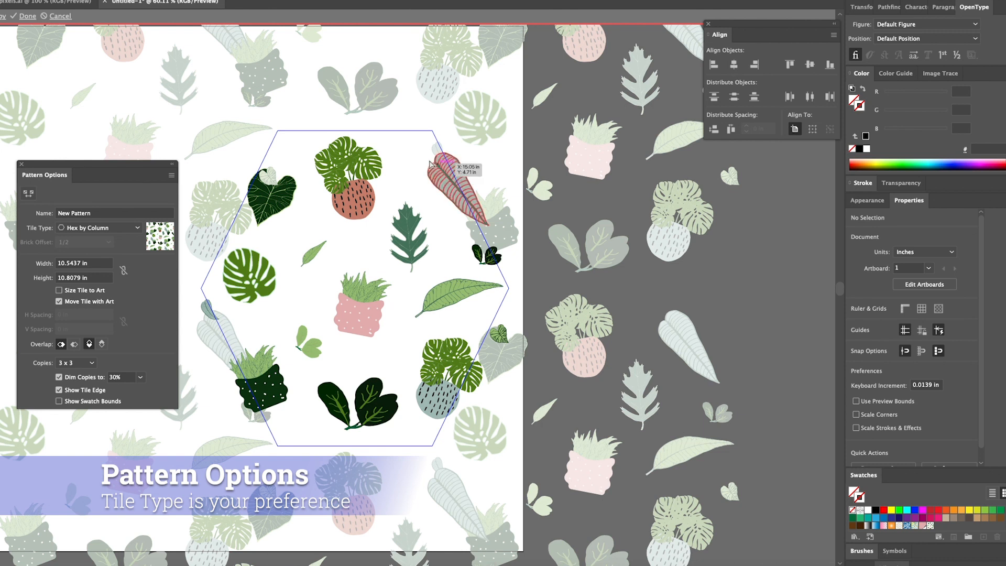
drag(425, 160, 455, 211)
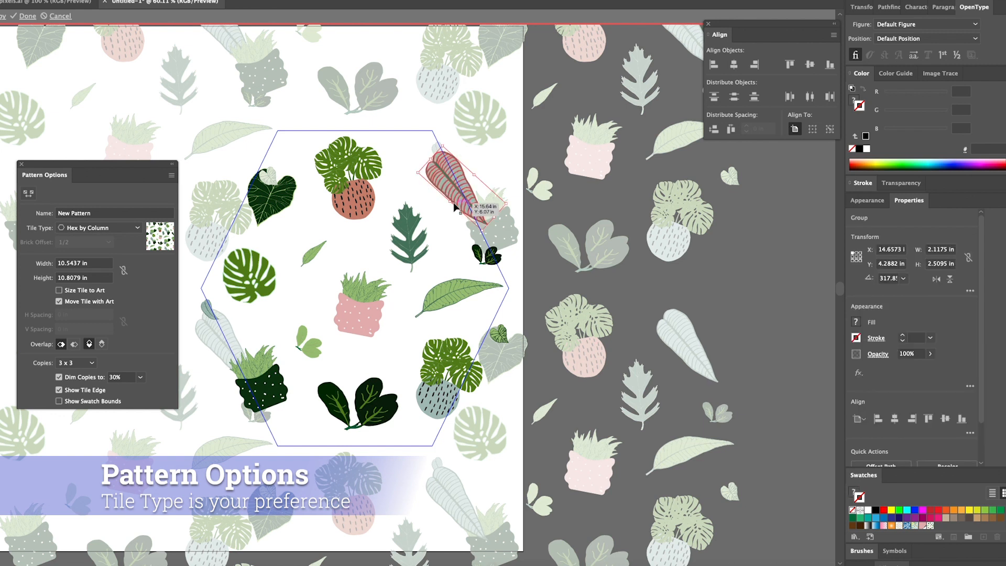
drag(442, 187, 441, 226)
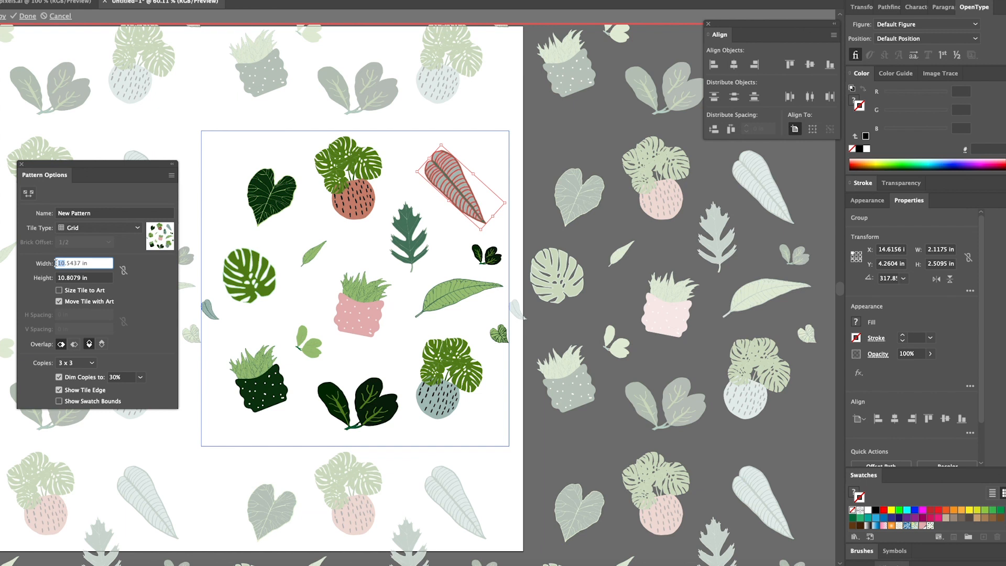
- Set the grid pattern's tile width to 8.5437 in and its height to 8.8079 in
text(8)
key(Return)
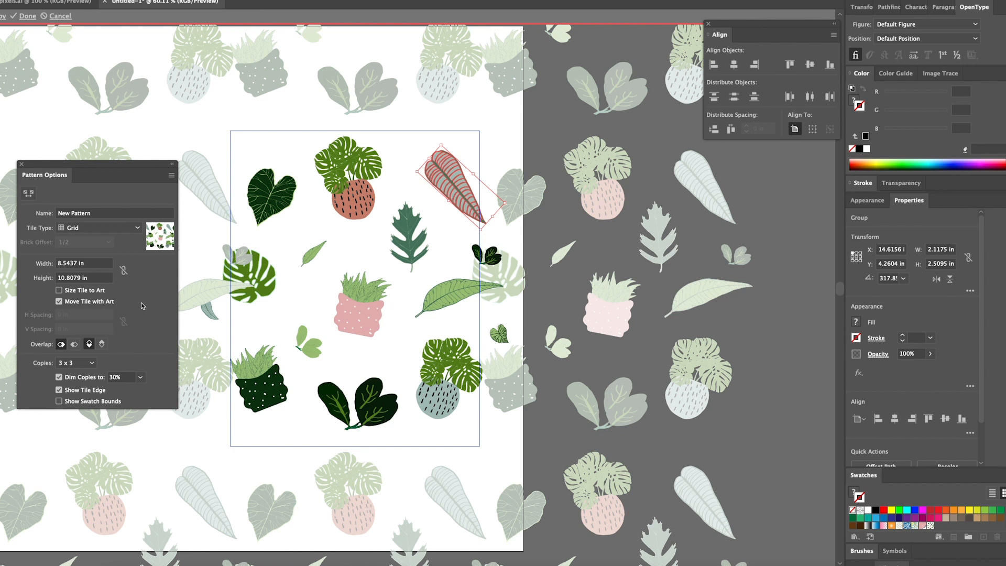
click(62, 263)
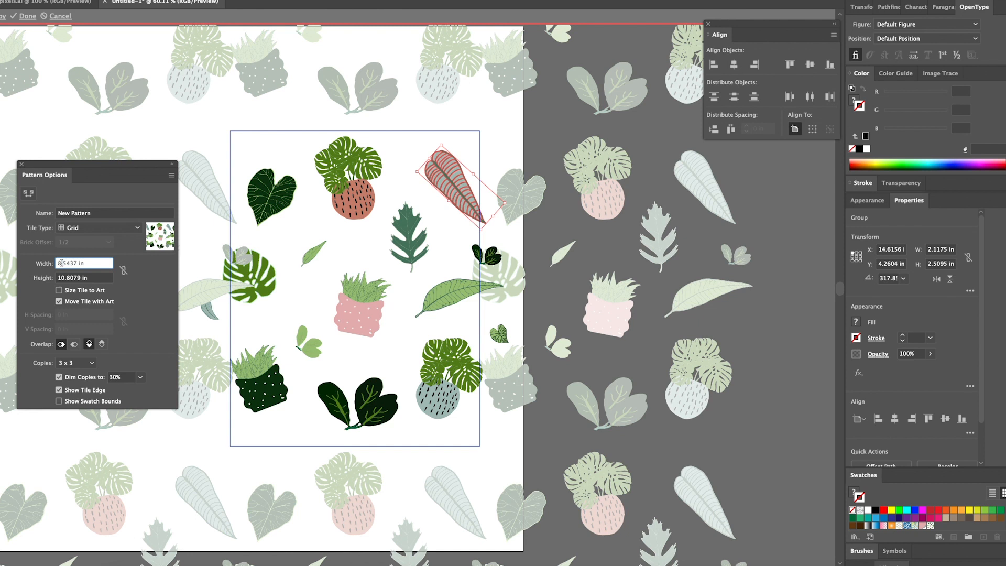
click(54, 264)
click(59, 263)
drag(65, 277, 38, 281)
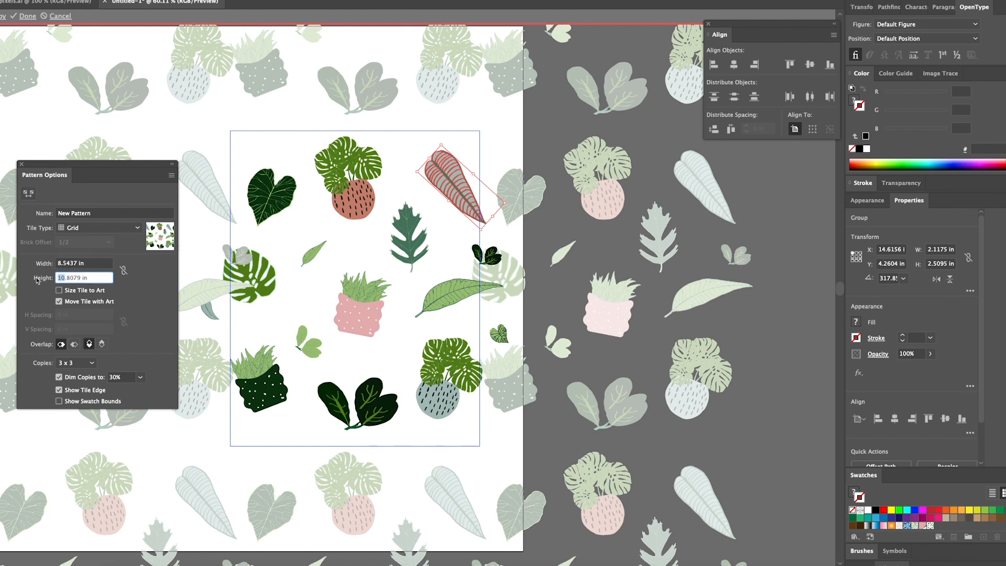
text(8)
key(Return)
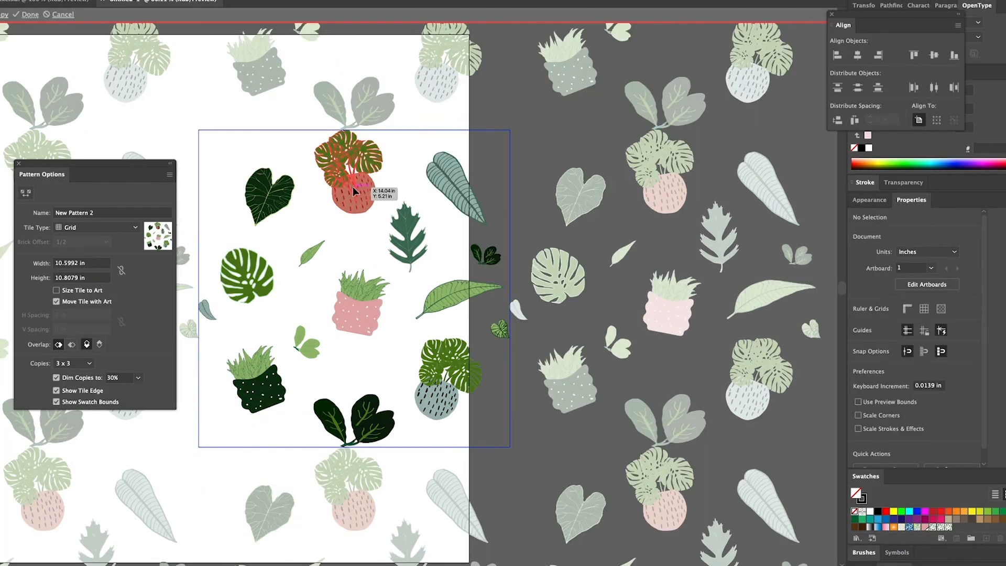
- In New Pattern 2, move the terracotta potted plant slightly down and the large dark leaf cluster slightly up
drag(357, 186, 398, 188)
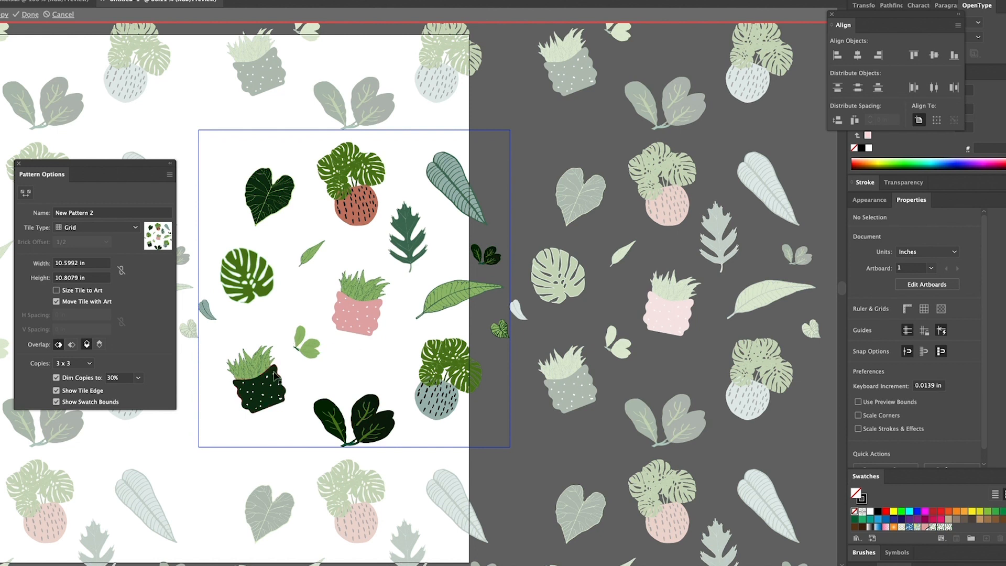
drag(365, 420, 365, 397)
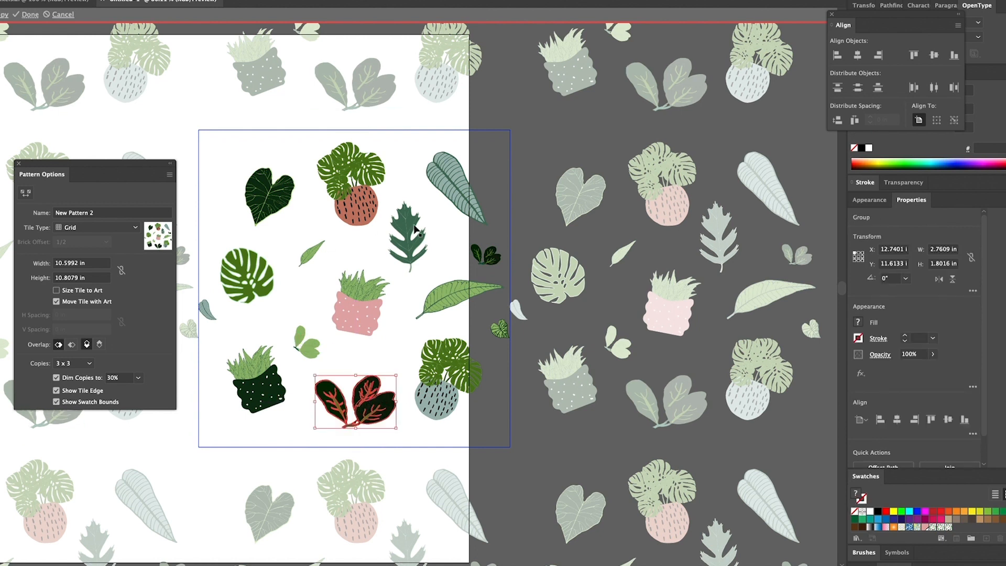
click(276, 206)
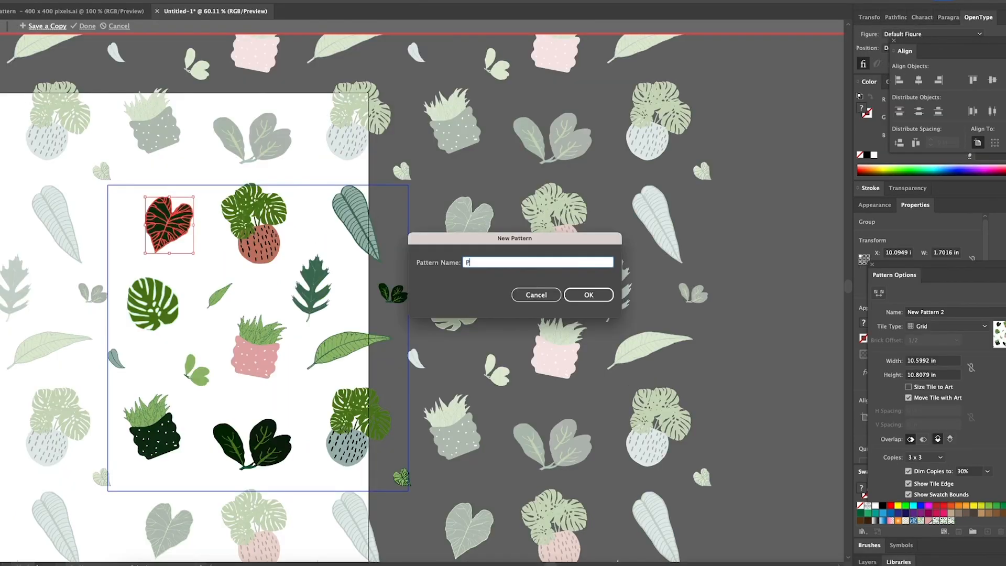
- Save a copy of the pattern named "Pattern 9:39AM - Verde Green" and finish pattern editing
text(attern 9:39AM)
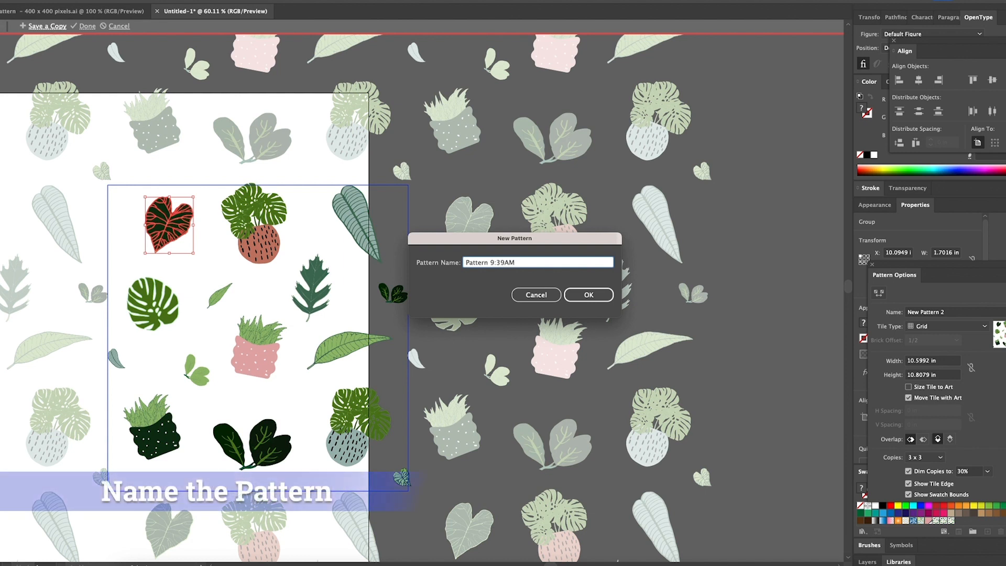
text( - Verde Green)
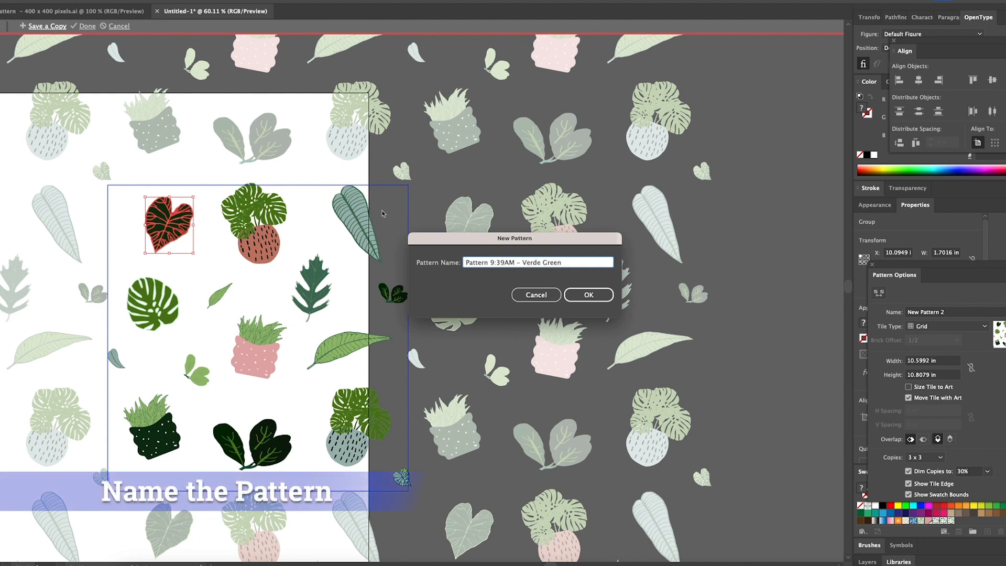
click(579, 297)
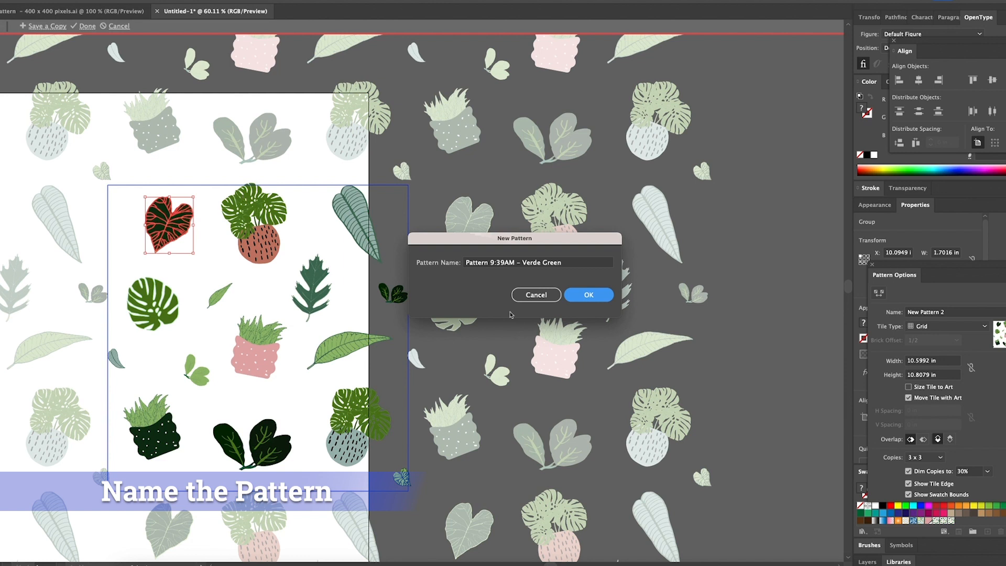
click(584, 302)
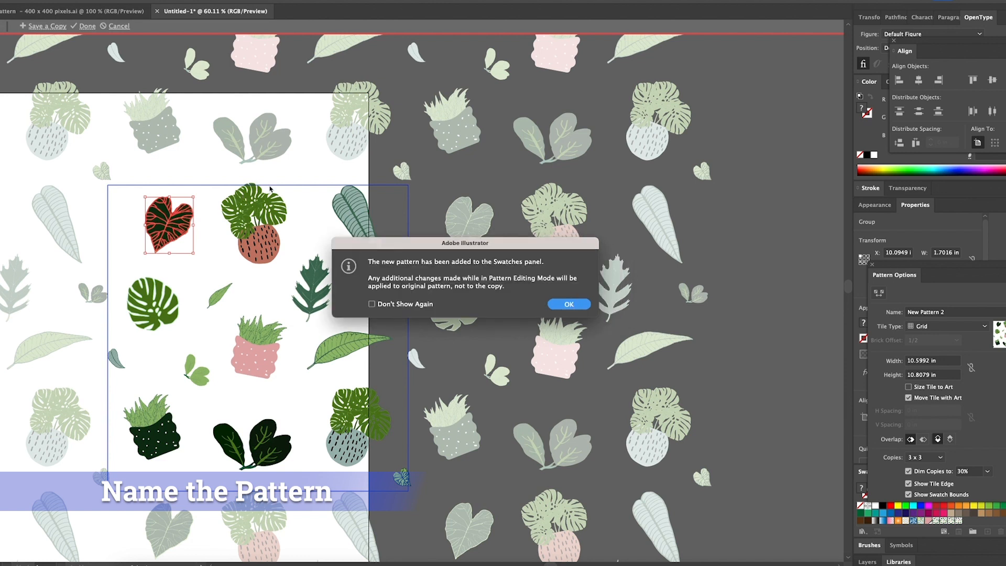
click(570, 305)
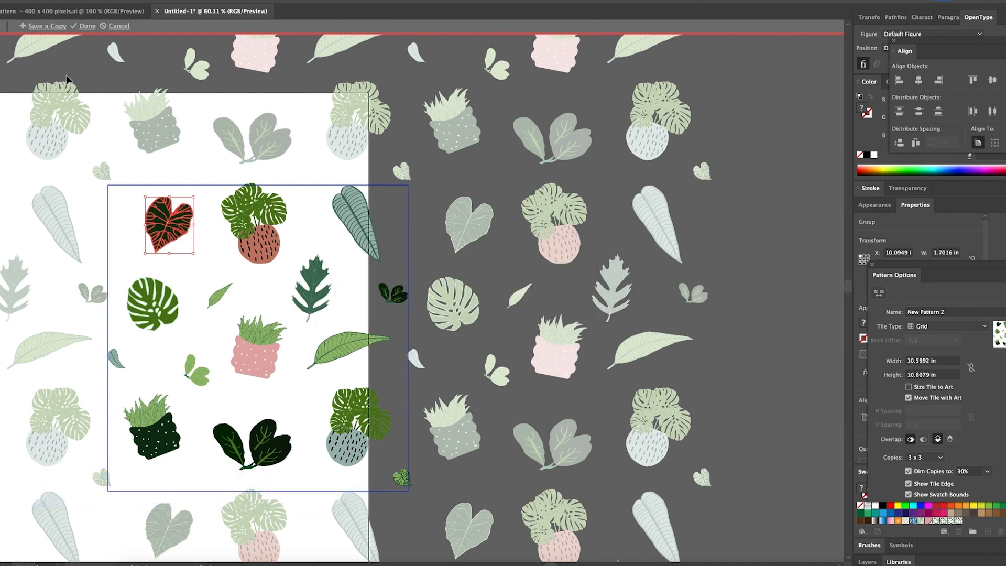
click(87, 26)
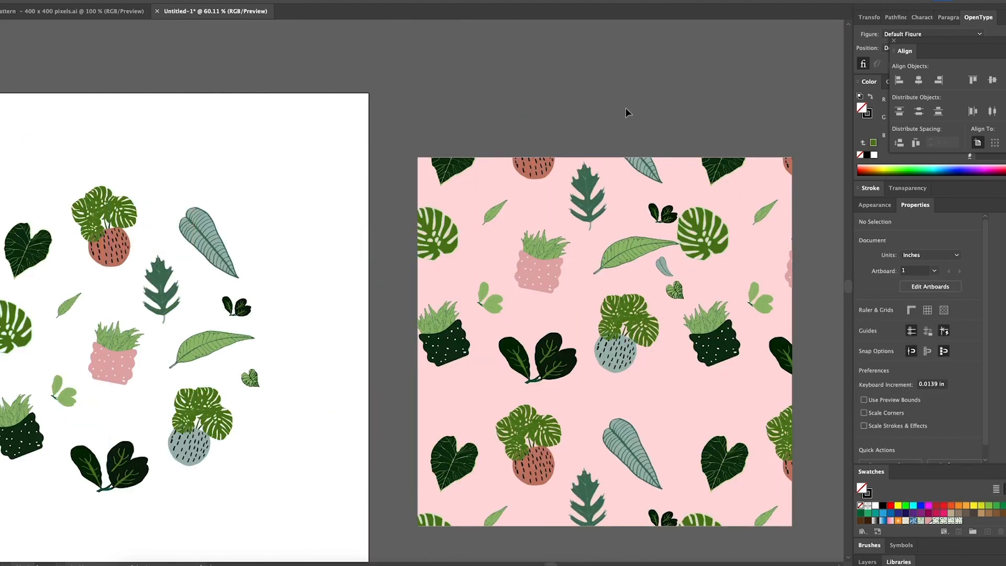
scroll(625, 108, right, 15)
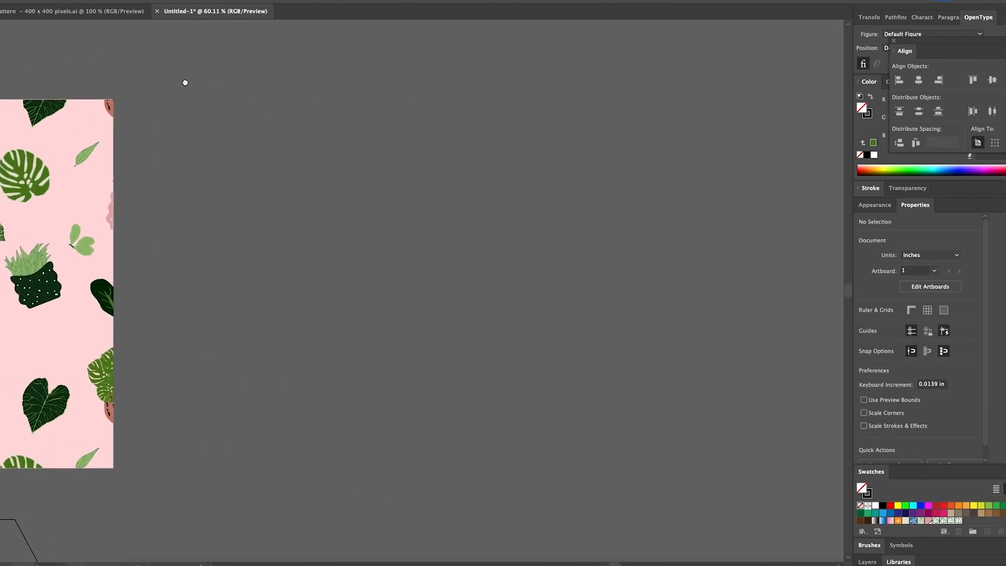
- Draw a new blank artboard about 18 in wide and 13 in high beside the pink pattern artwork
key(shift+o)
drag(254, 81, 370, 120)
drag(333, 78, 841, 503)
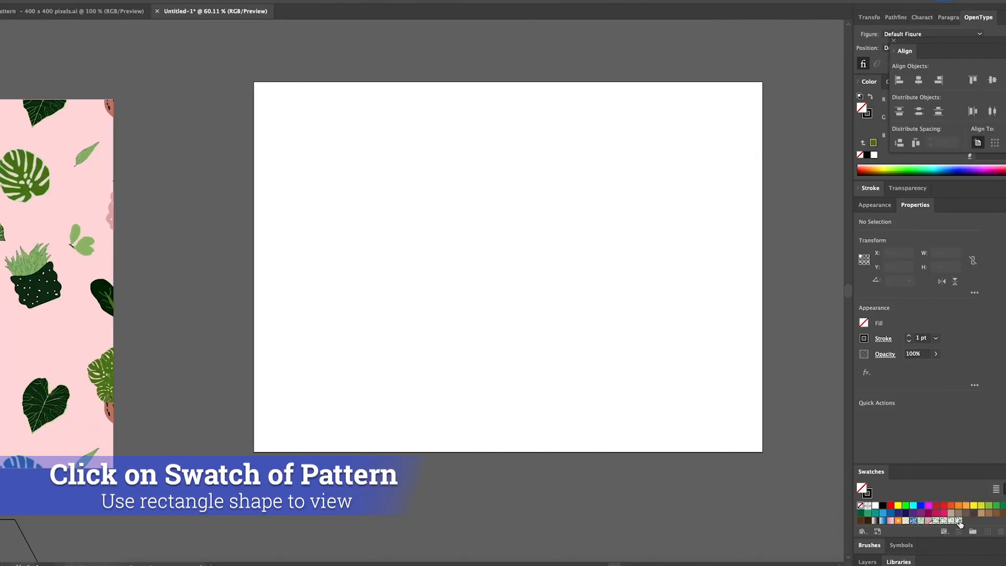
- Draw a rectangle about 17.99 x 13.1 in covering the blank artboard, filled with the newly saved botanical pattern swatch
click(959, 521)
drag(253, 81, 764, 457)
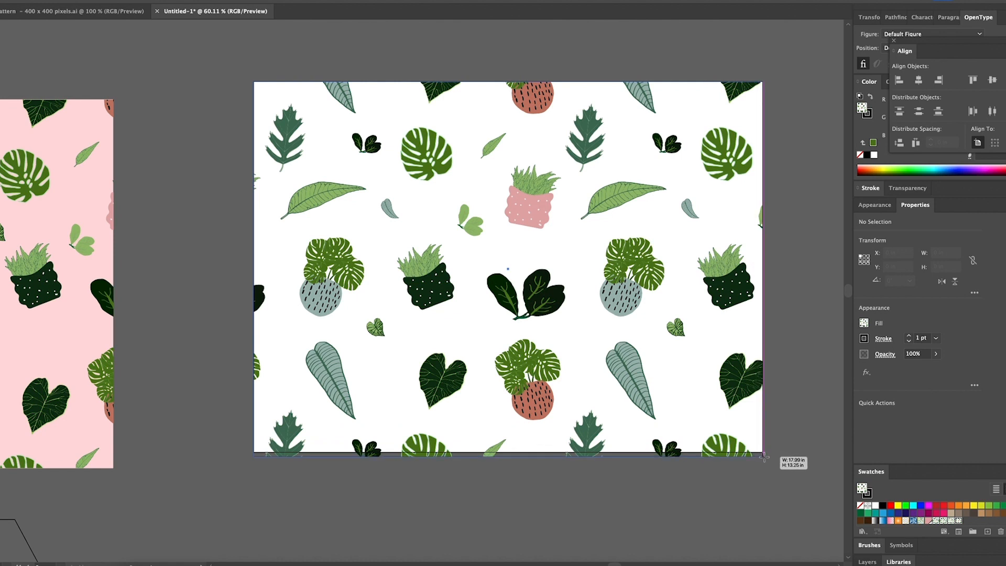
drag(763, 457, 763, 451)
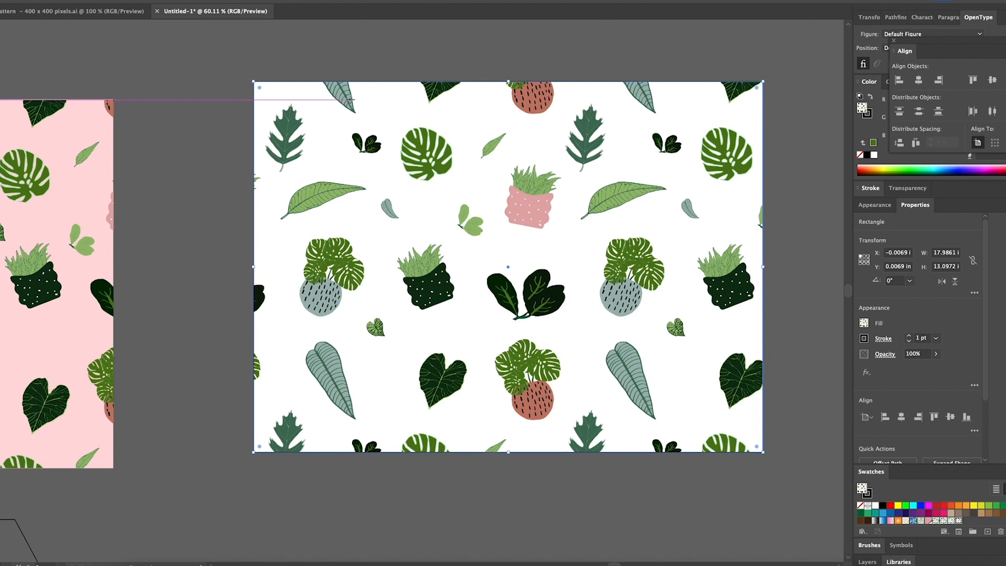
- Duplicate the pattern rectangle offset from the artboard and fill the copy with light pink sampled from the existing pink background
drag(348, 99, 268, 122)
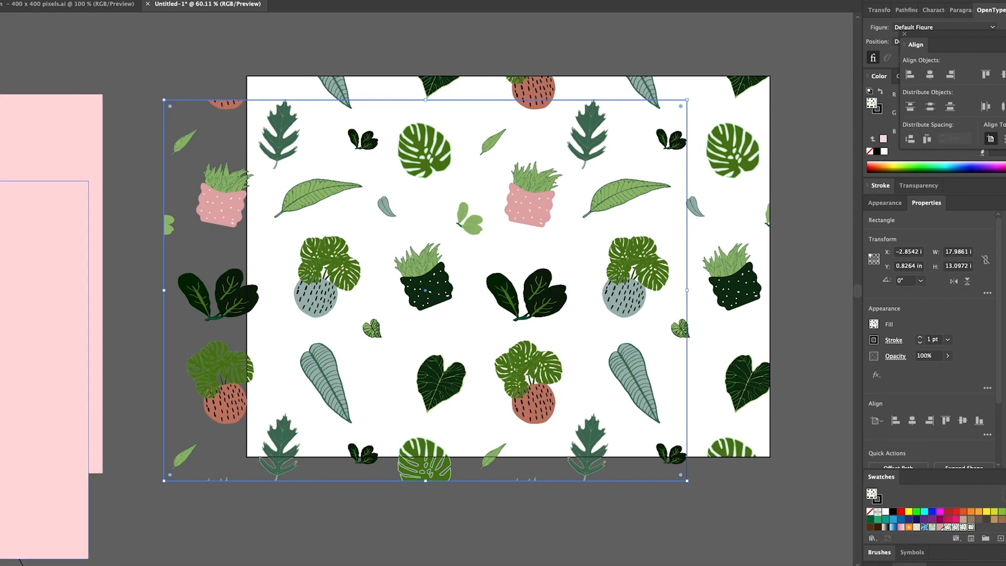
key(i)
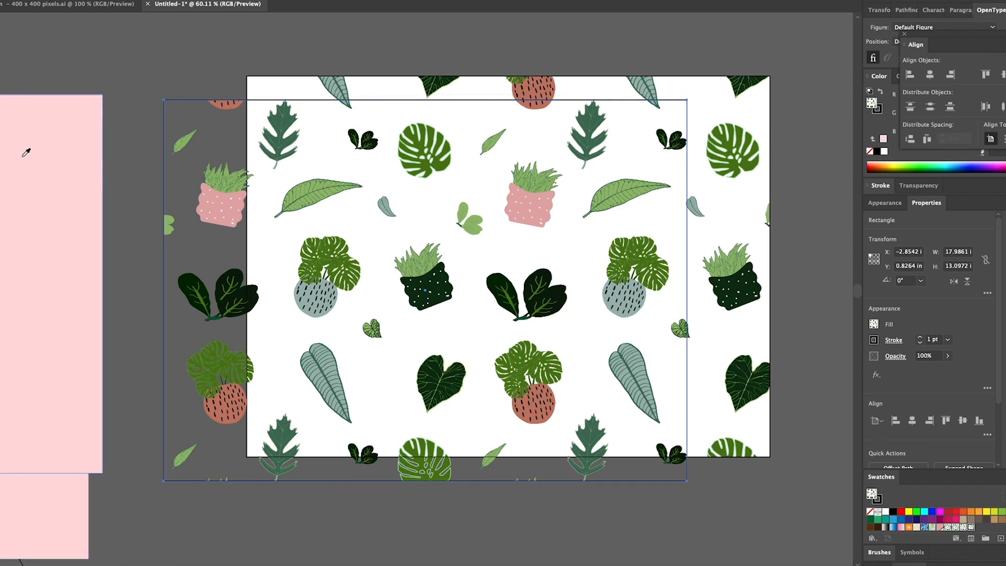
click(26, 152)
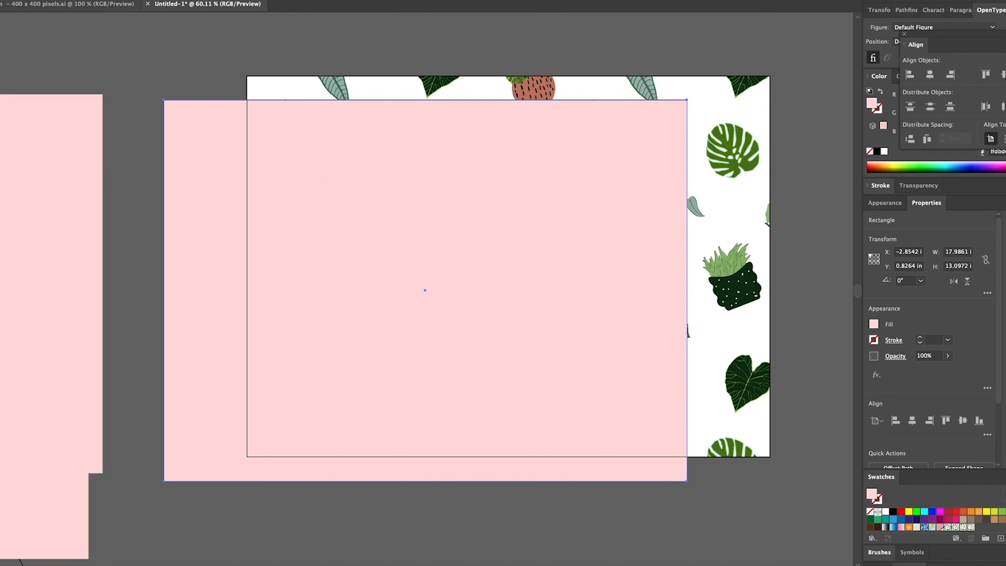
- Align the pink rectangle with the artboard and send it to the back, behind the botanical pattern
key(v)
drag(215, 174, 294, 146)
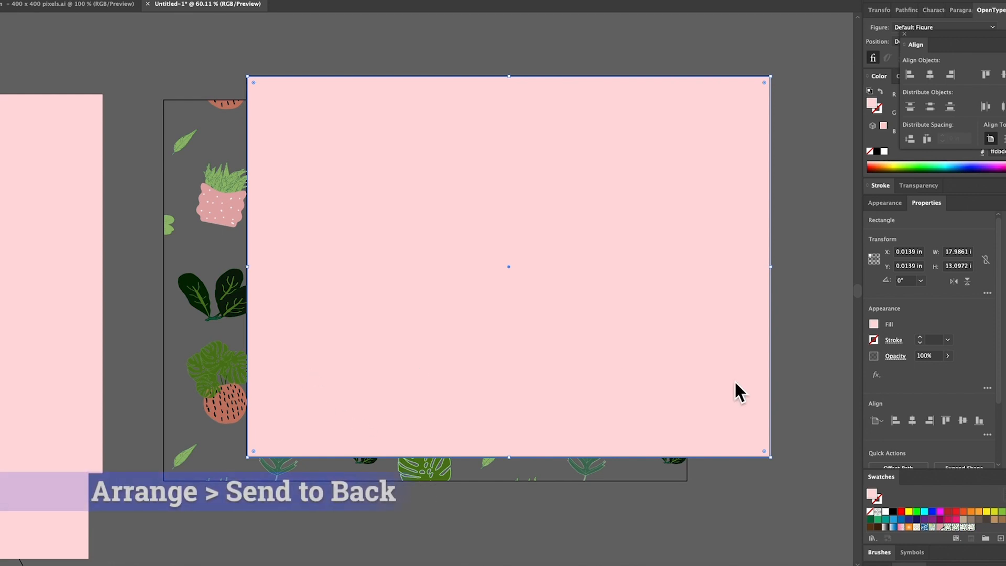
right_click(749, 357)
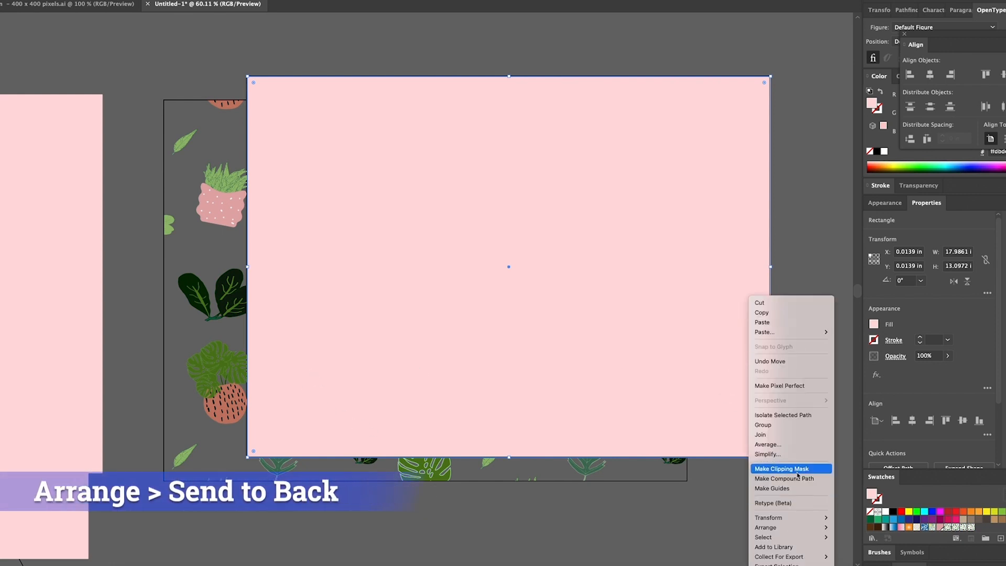
mouse_move(768, 527)
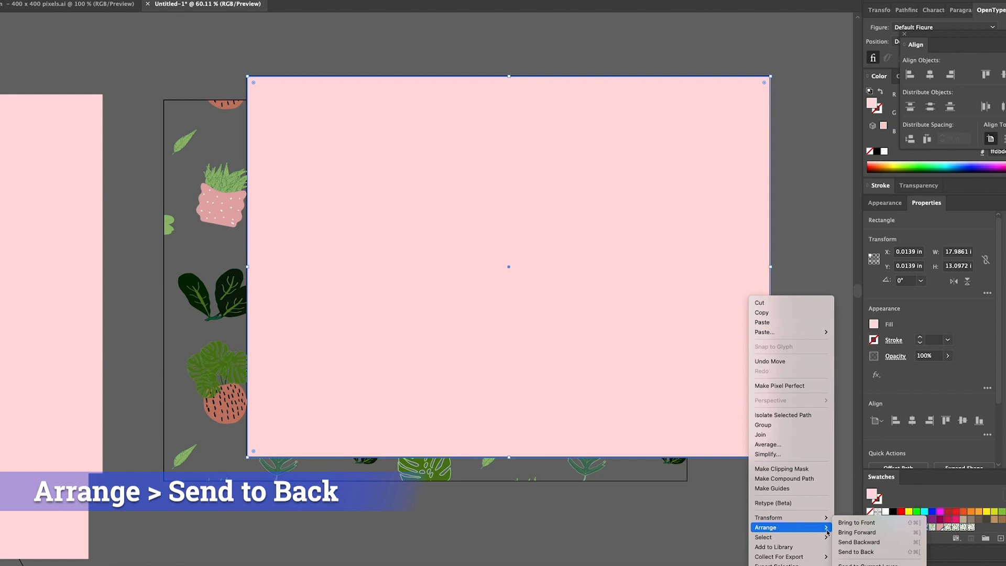
click(862, 551)
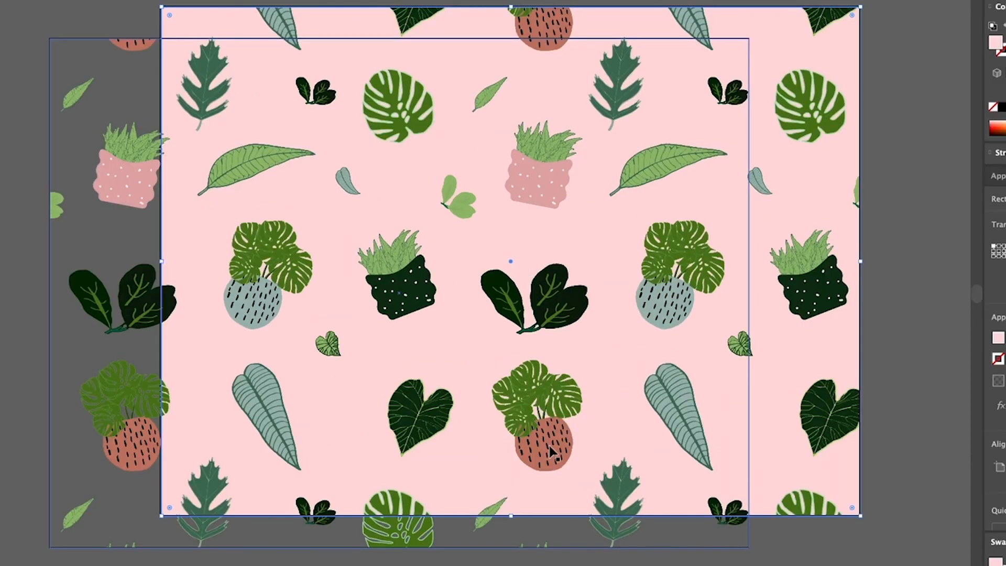
- Delete the leftover pattern-filled rectangle that is offset from the artboard
click(82, 42)
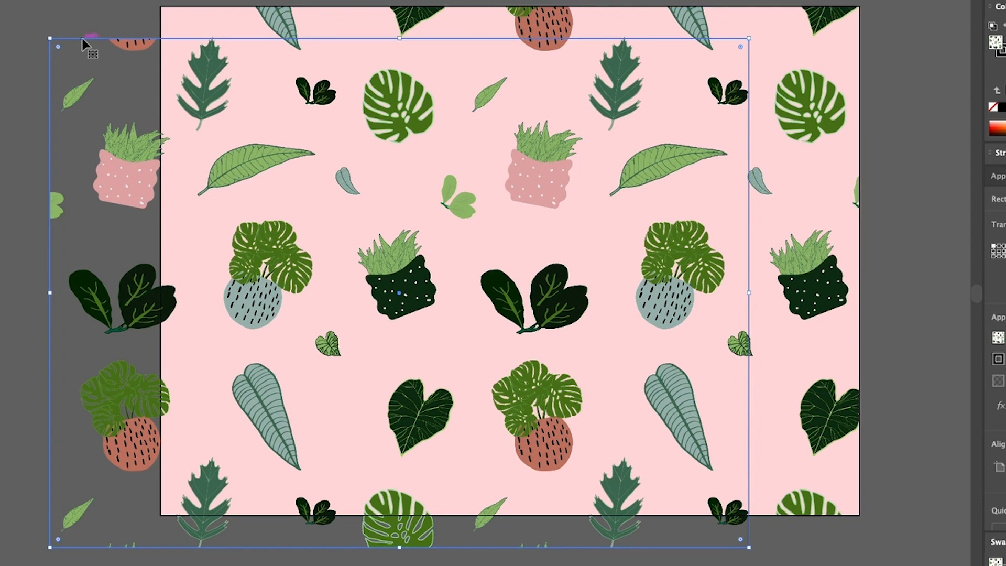
key(Delete)
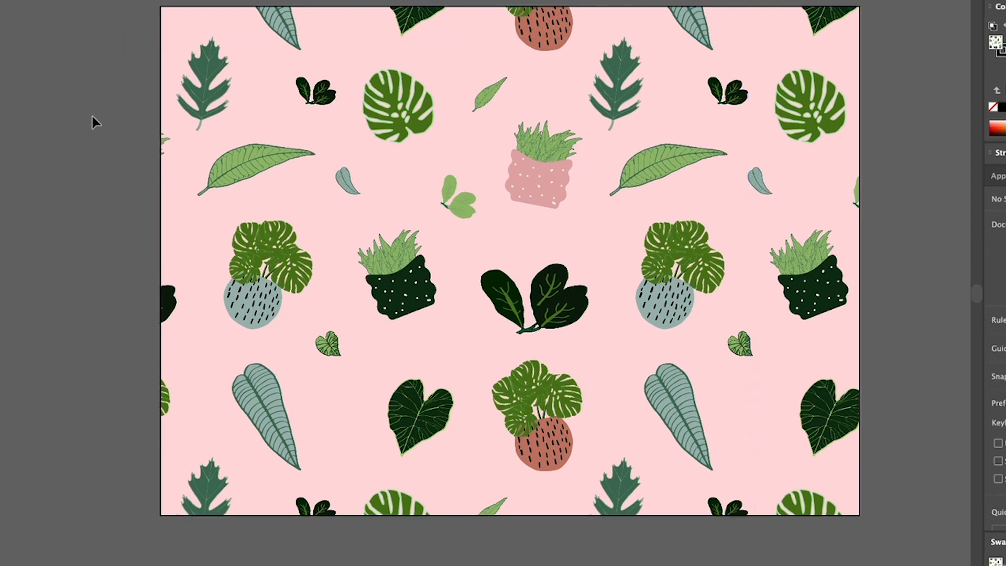